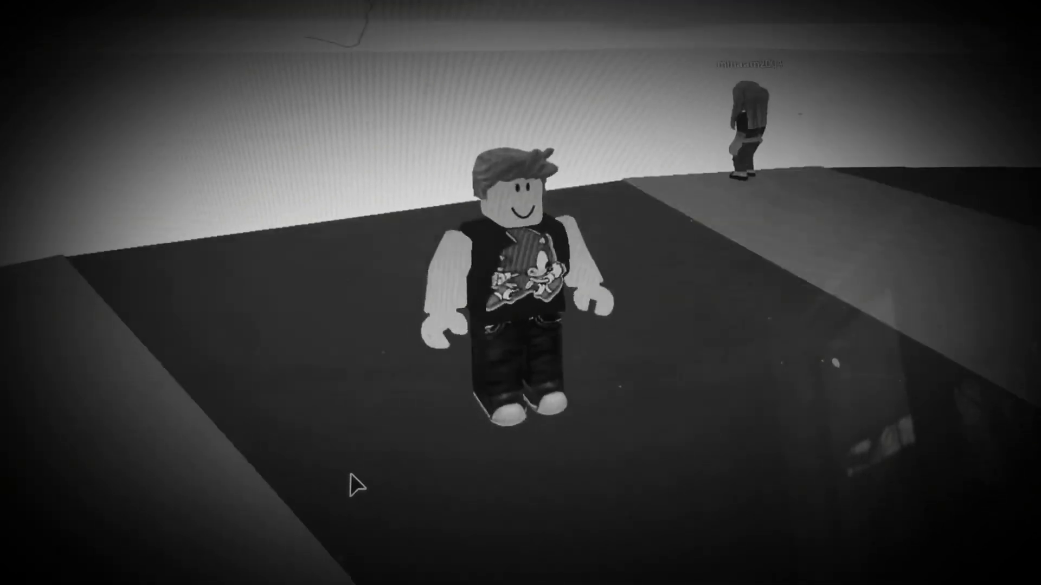
Turn the avatar around and walk it along the lobby platform edge
key("w")
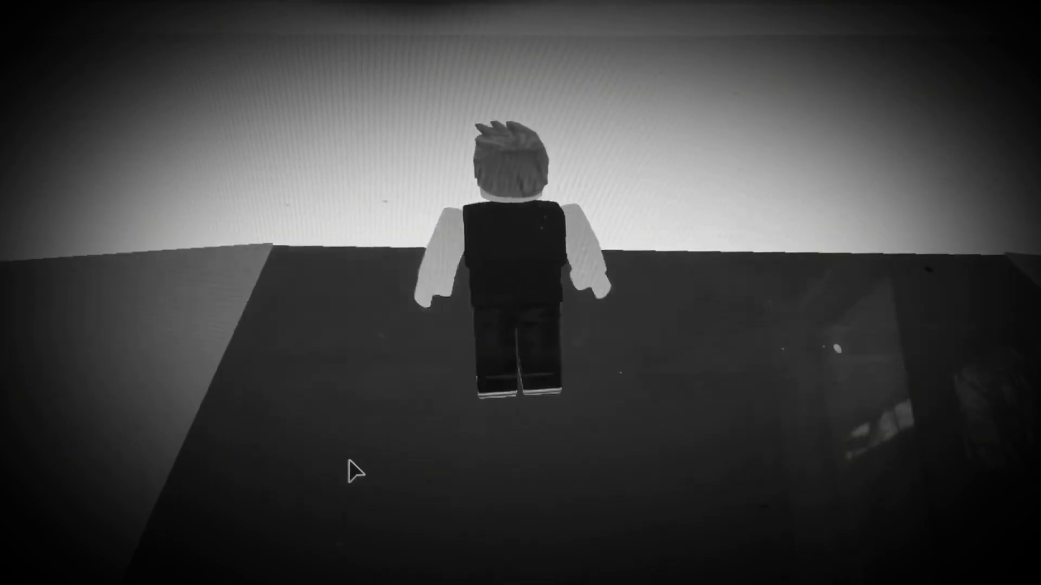
key("d")
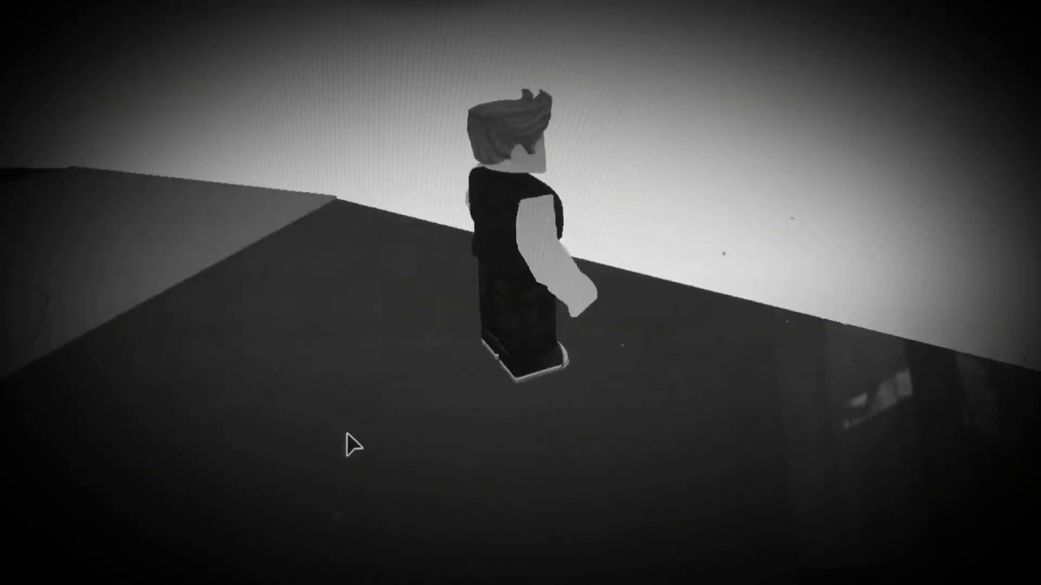
key("a")
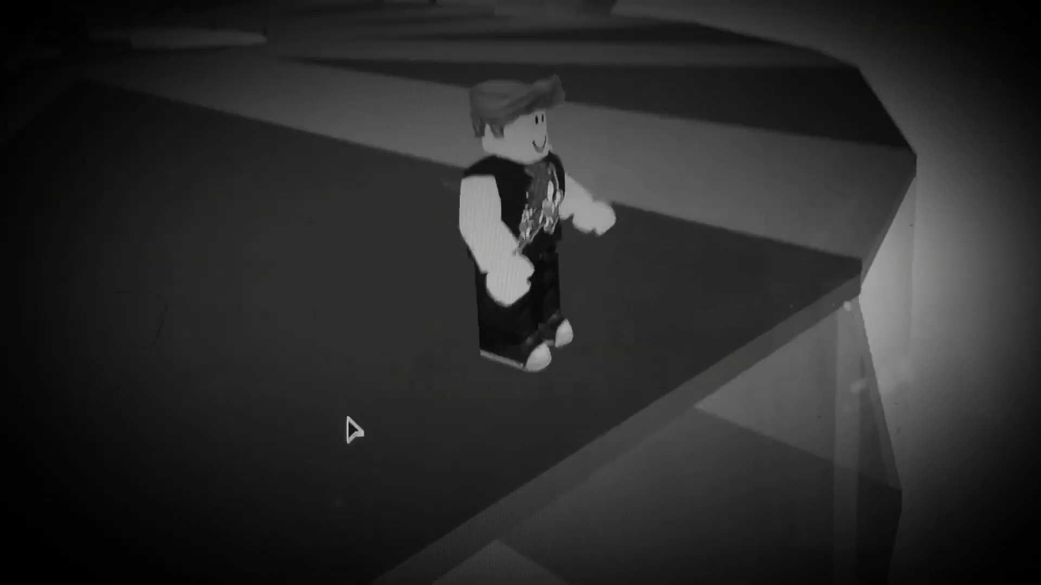
key("w")
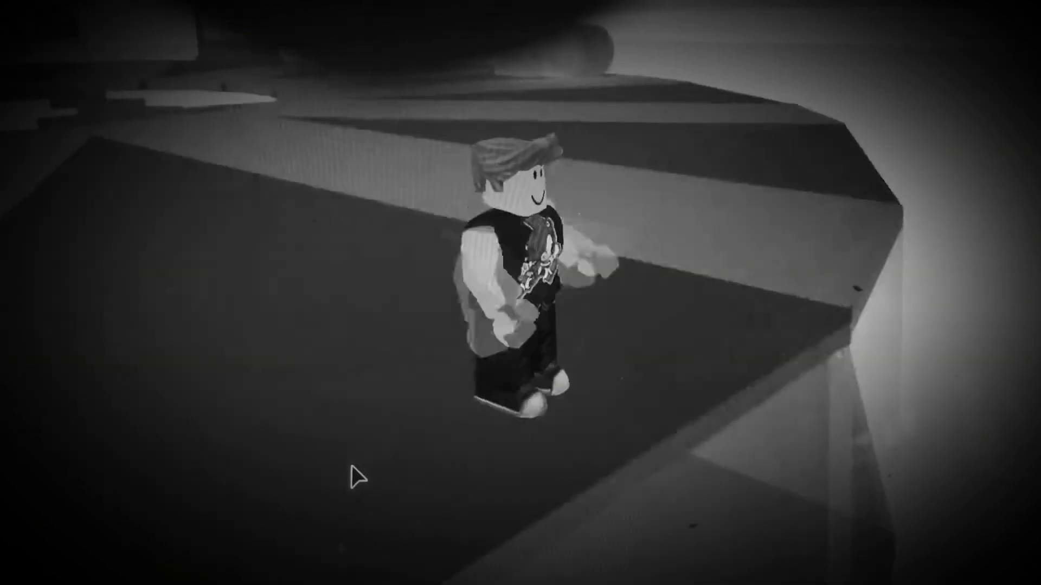
Face the avatar toward the plaza and walk it onto the path
key("w")
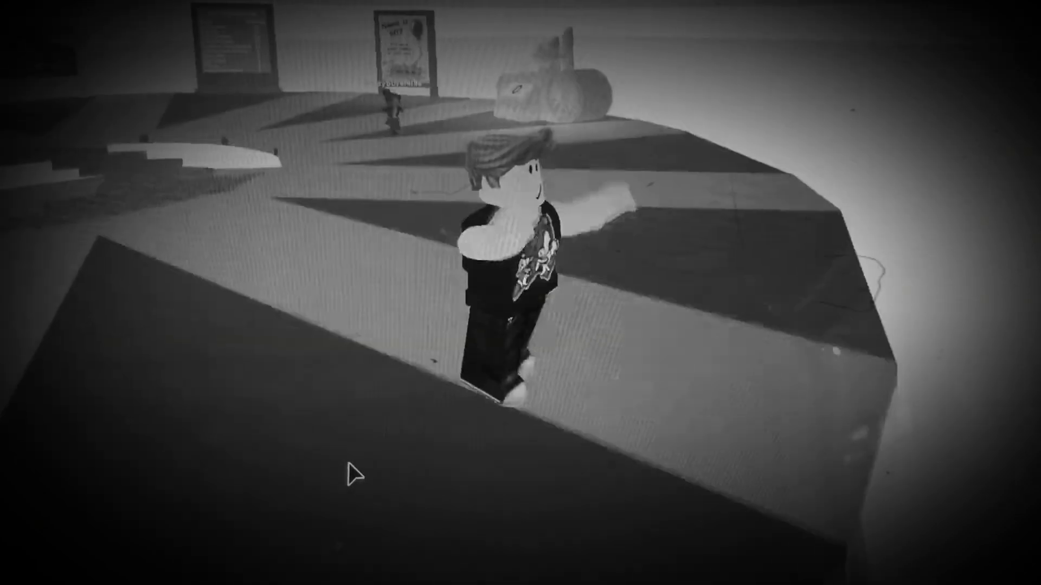
key("w")
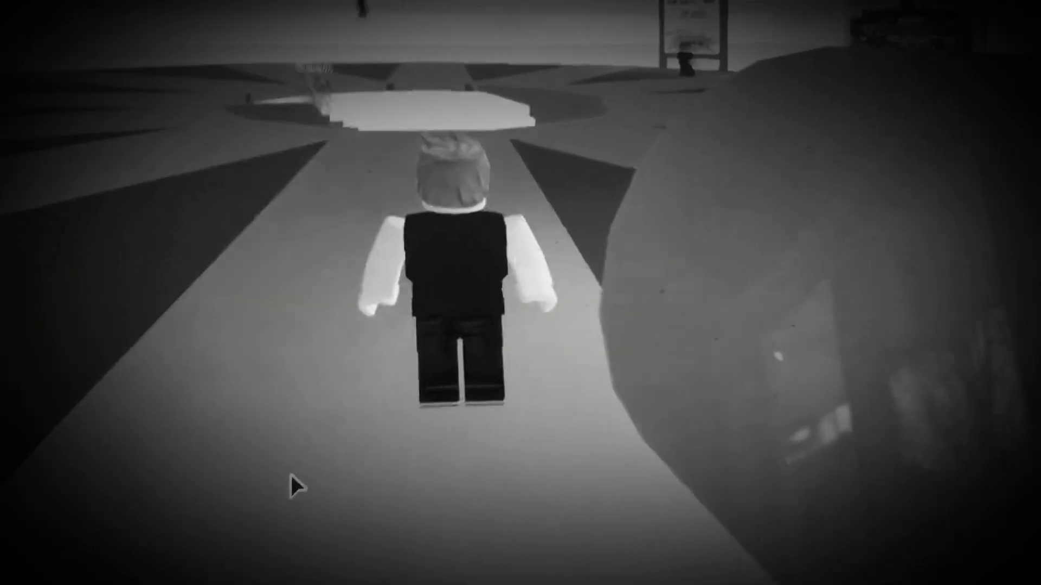
Walk past the wheel machine, pausing to view it, then continue to the Survivors board
key("w")
key("w")
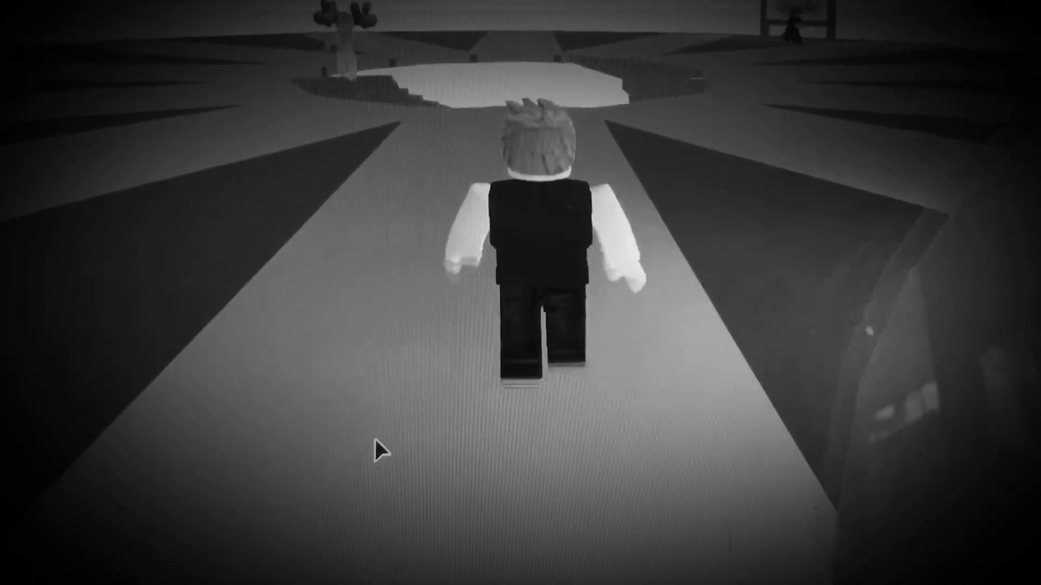
key("w")
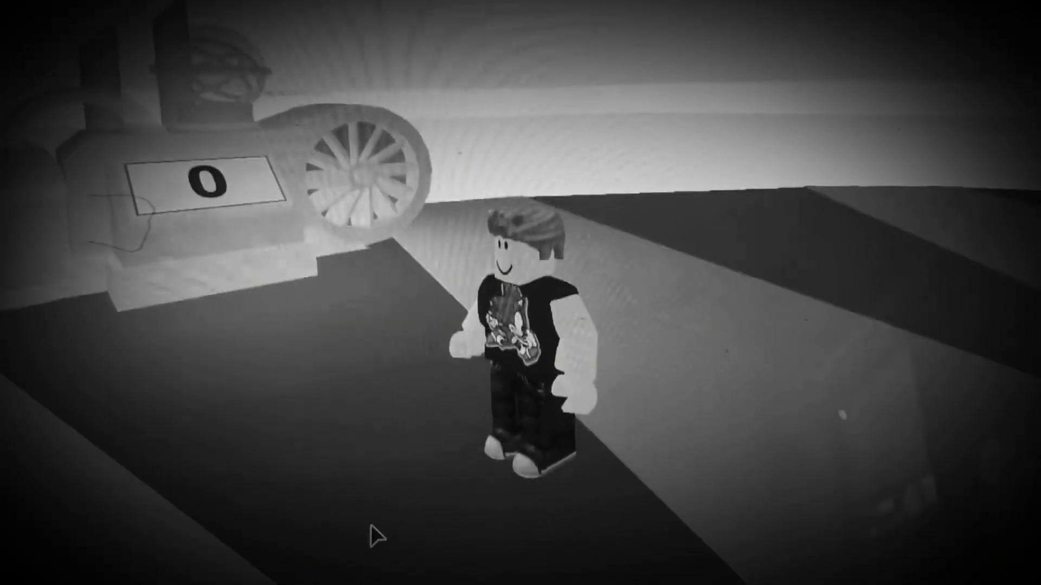
key("s")
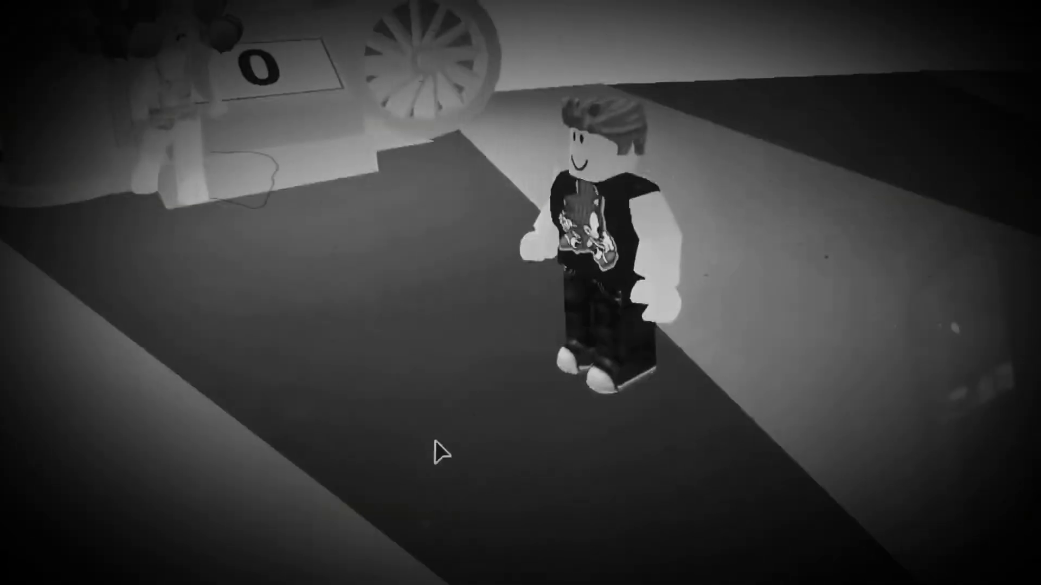
key("w")
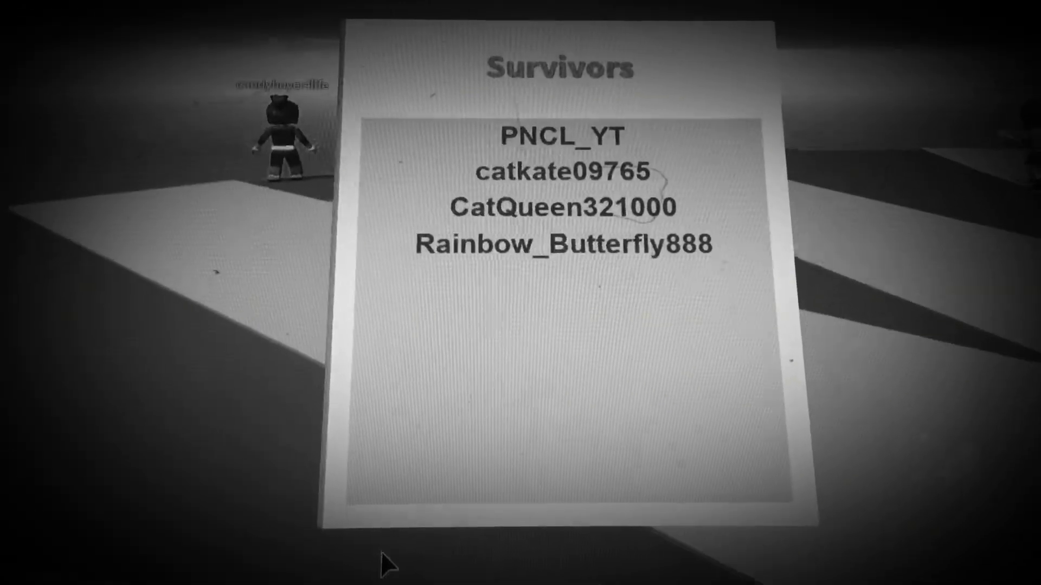
Run the avatar down the lobby path toward the other players
key("w")
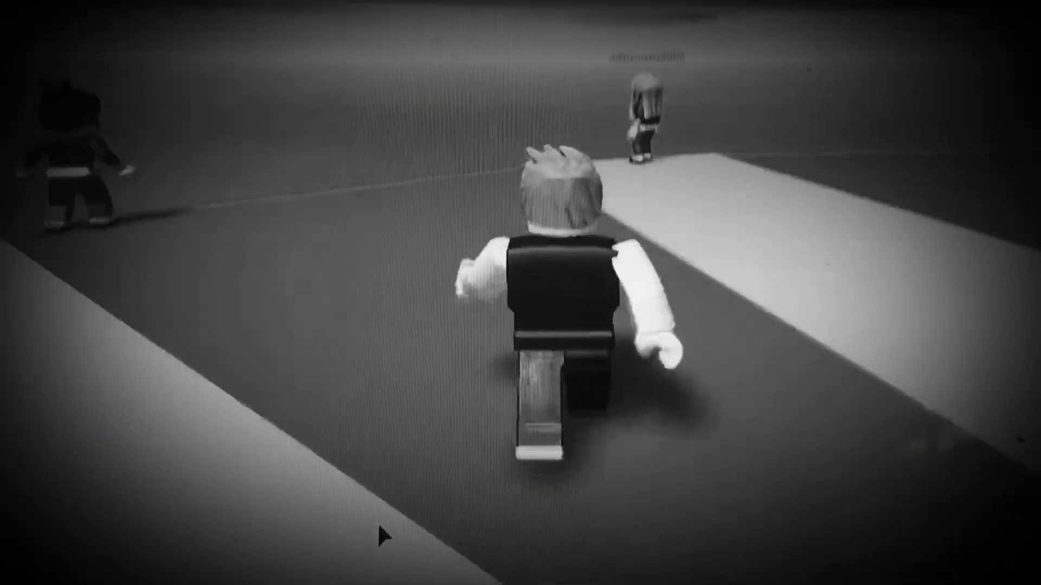